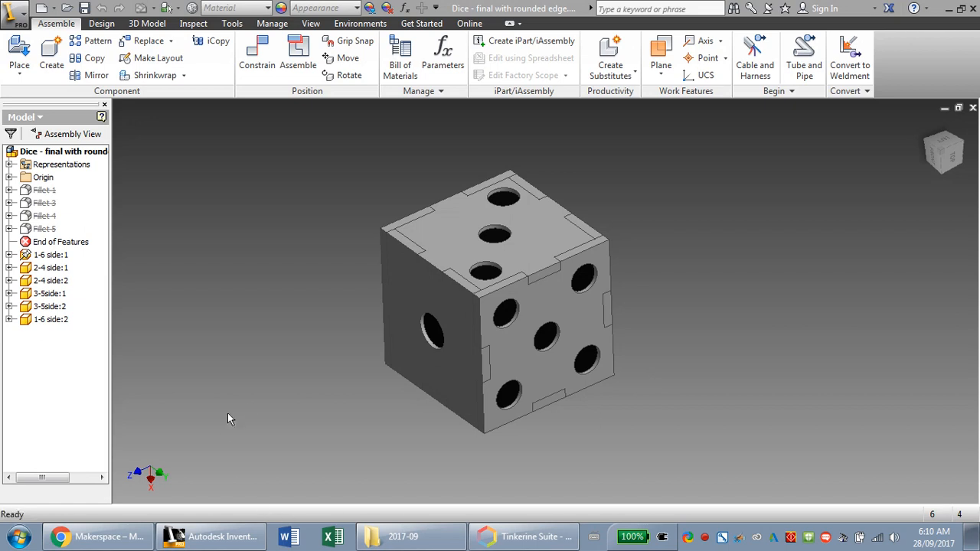
Export the dice assembly as an STL file in millimetres at medium resolution, replacing the existing Dice - final with rounded edge.stl
click(15, 20)
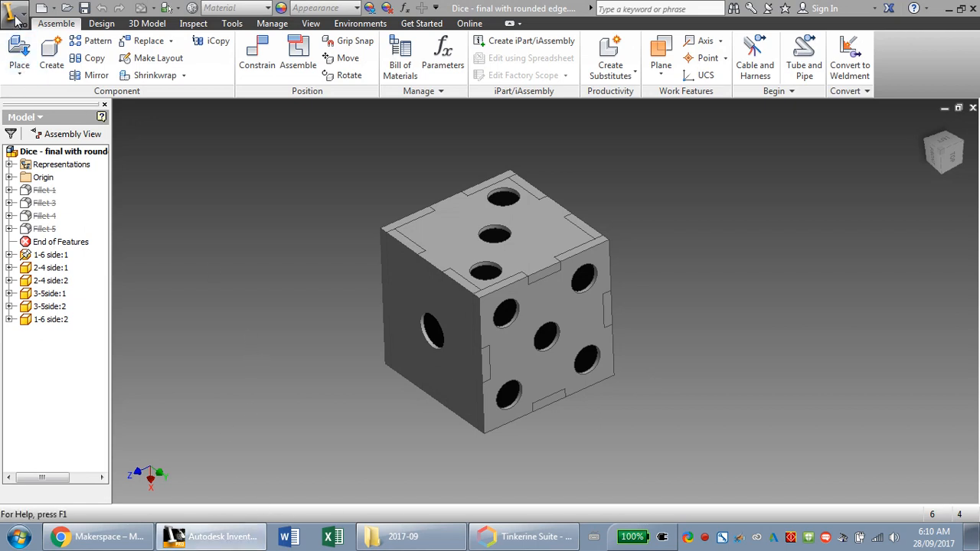
mouse_move(53, 218)
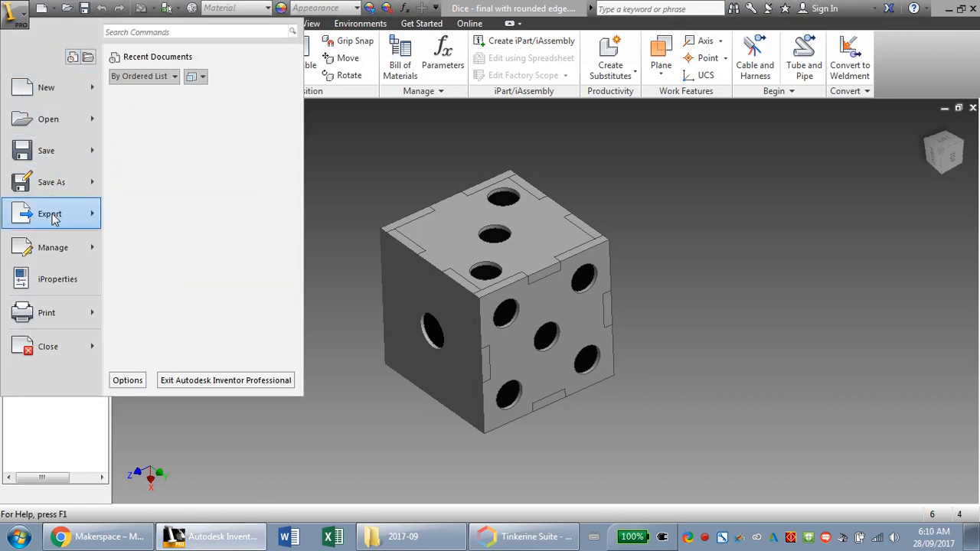
click(171, 182)
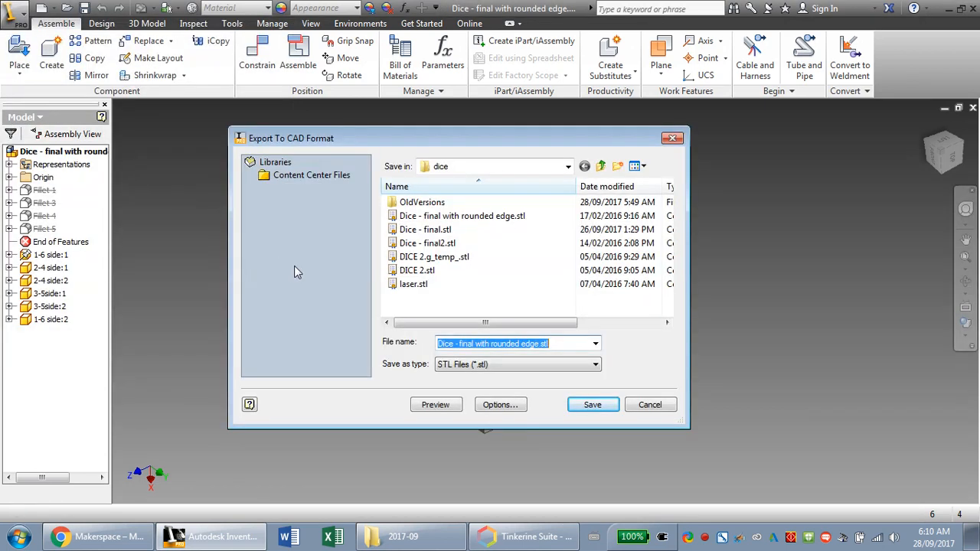
click(494, 365)
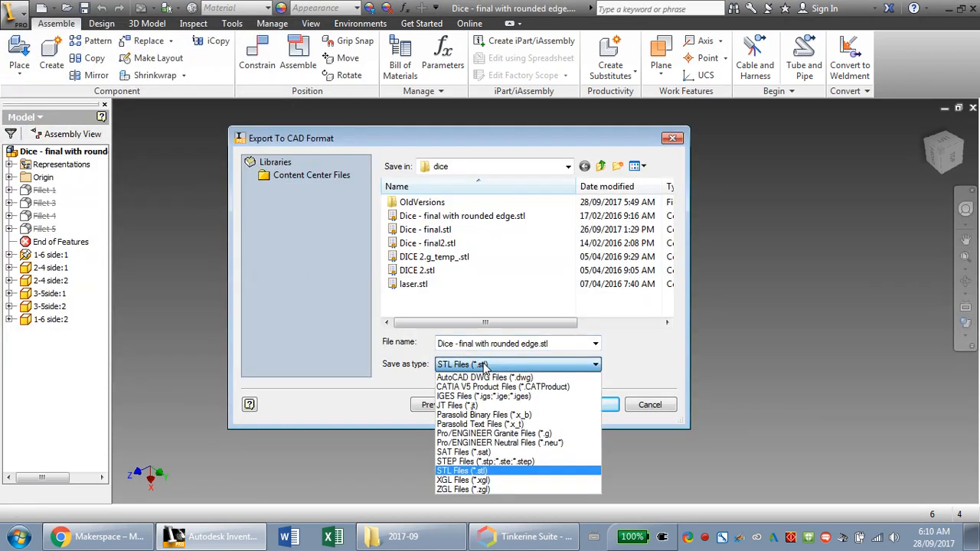
click(462, 472)
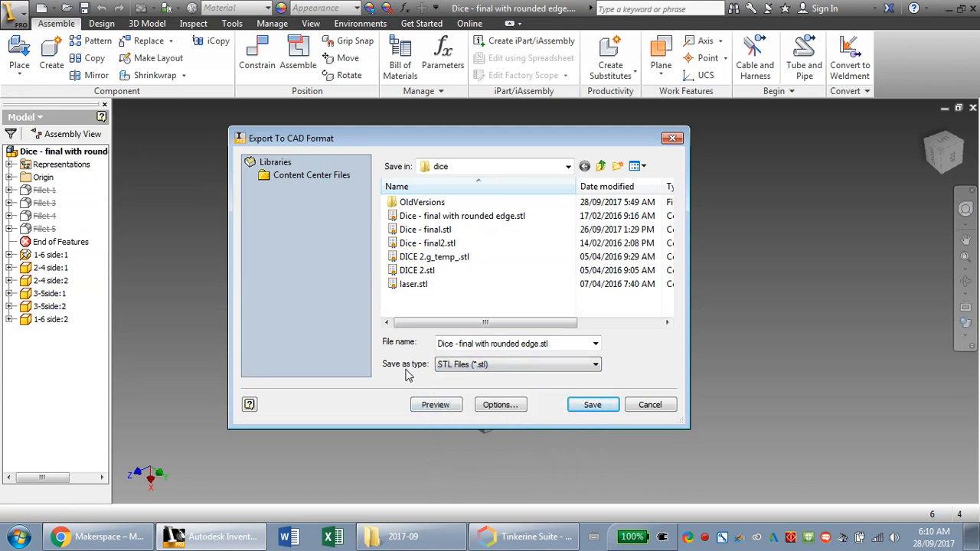
click(500, 405)
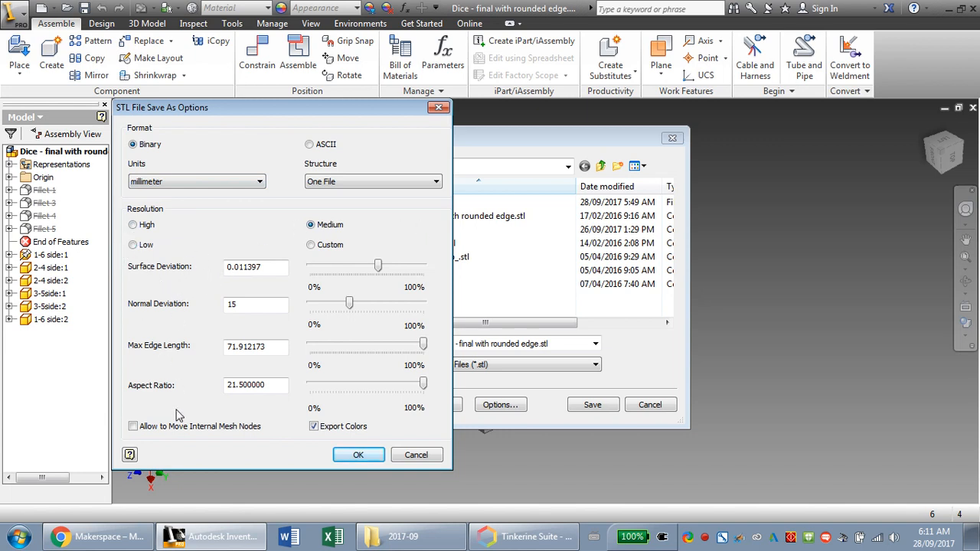
click(358, 454)
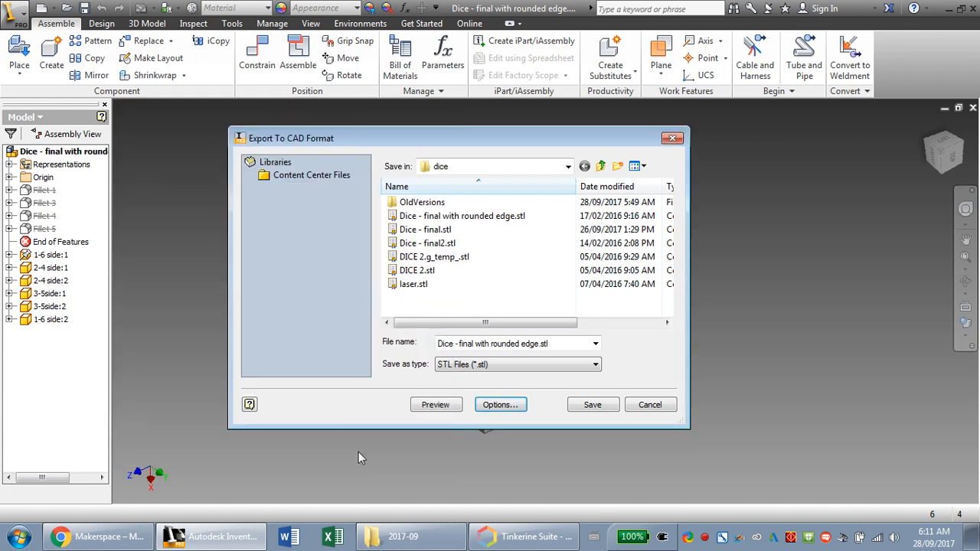
click(594, 410)
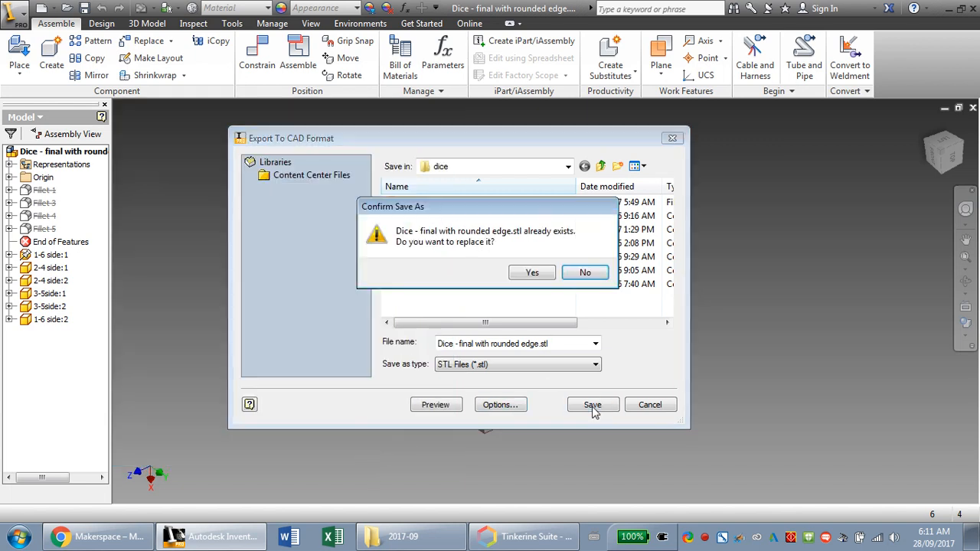
click(532, 273)
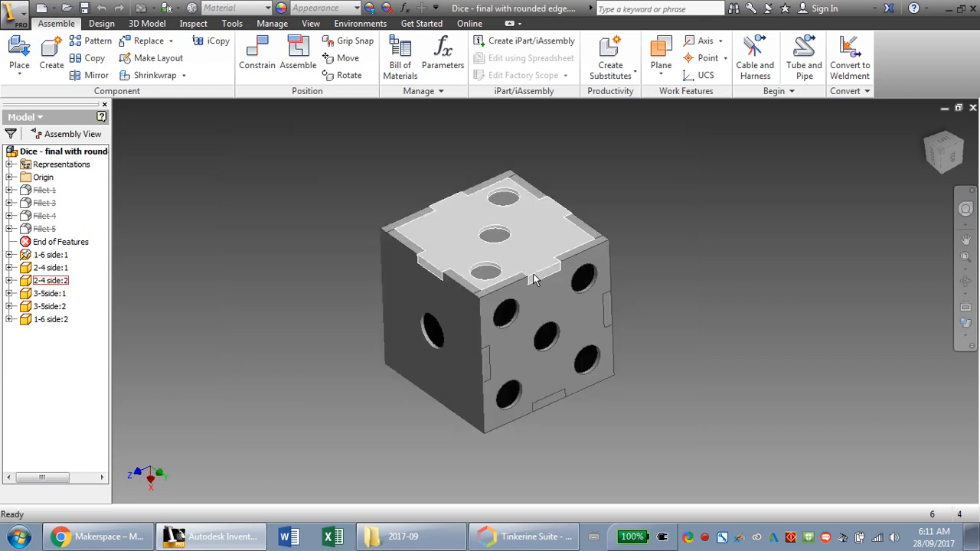
Switch to Tinkerine Suite and import Dice - final with rounded edge.stl onto the print bed
click(523, 541)
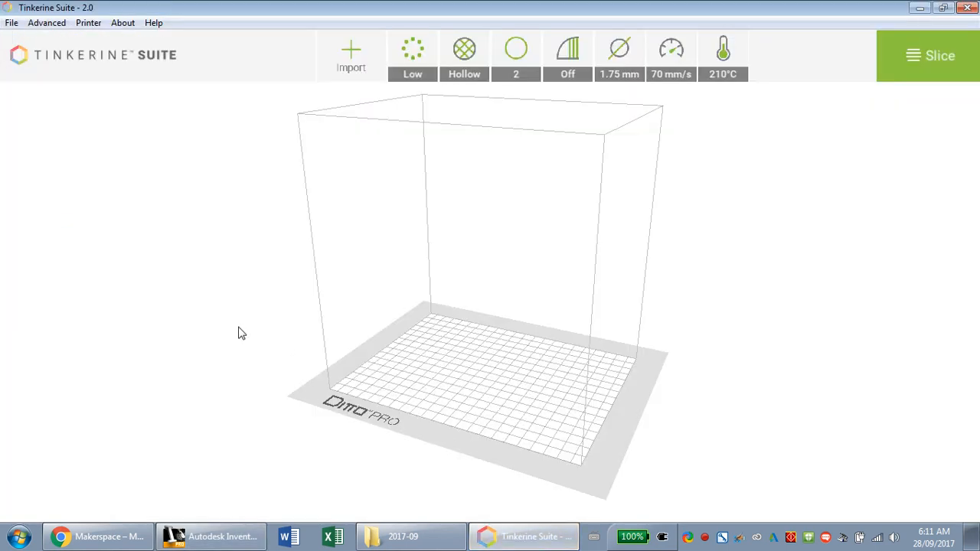
click(348, 55)
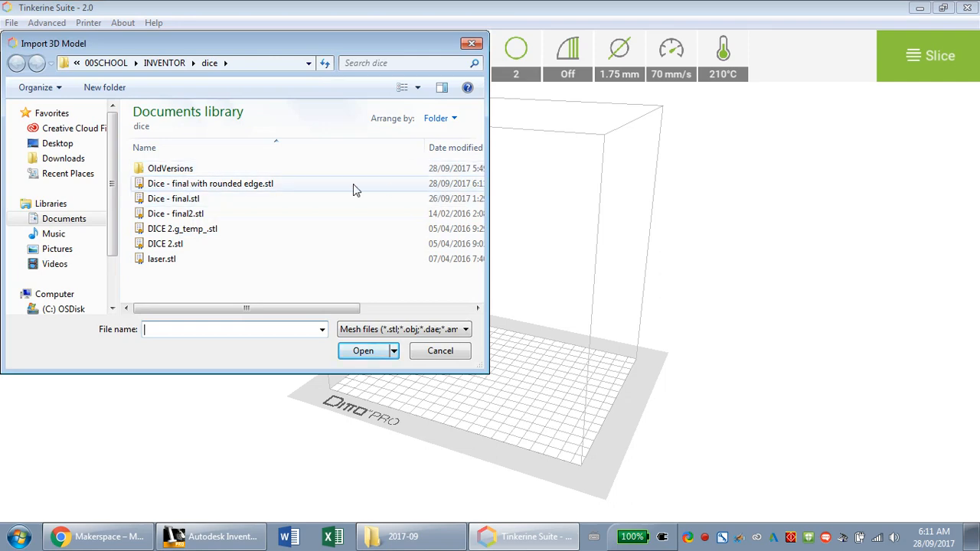
click(234, 188)
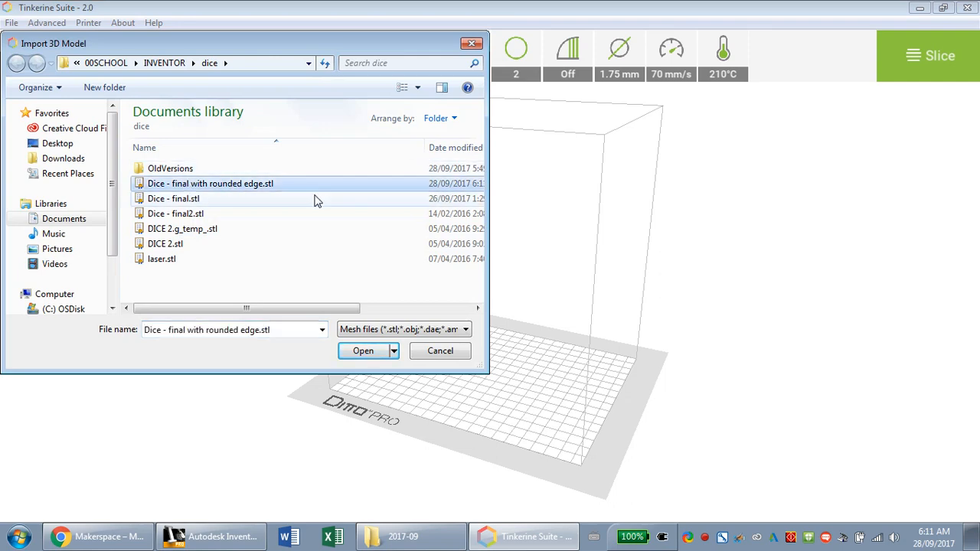
click(362, 351)
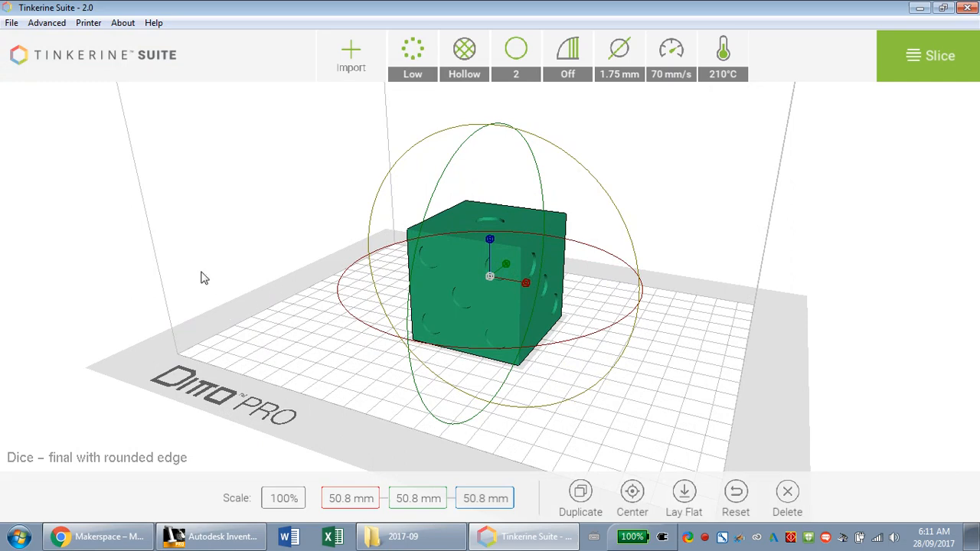
Tilt the imported dice freehand about its axes and lay it flat on the print bed
drag(449, 177, 439, 269)
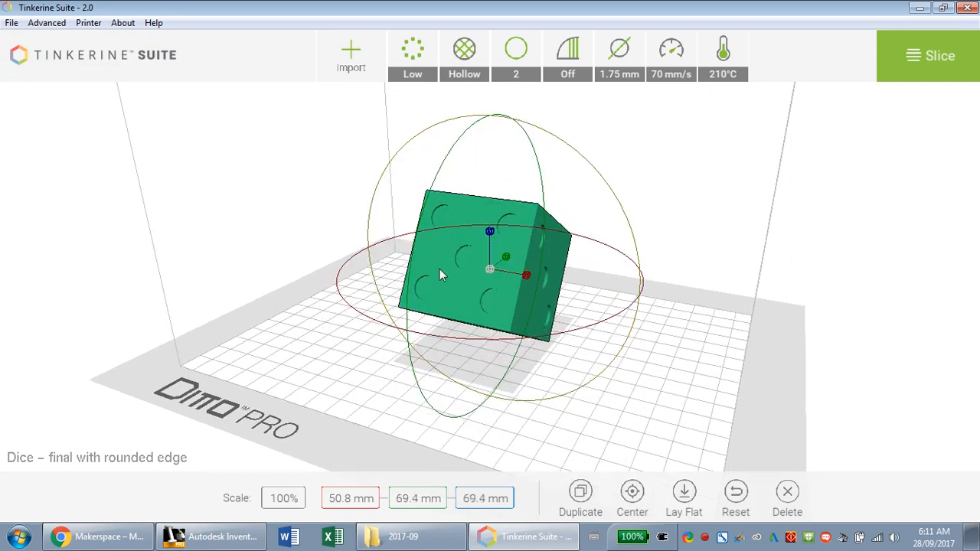
drag(324, 398, 330, 354)
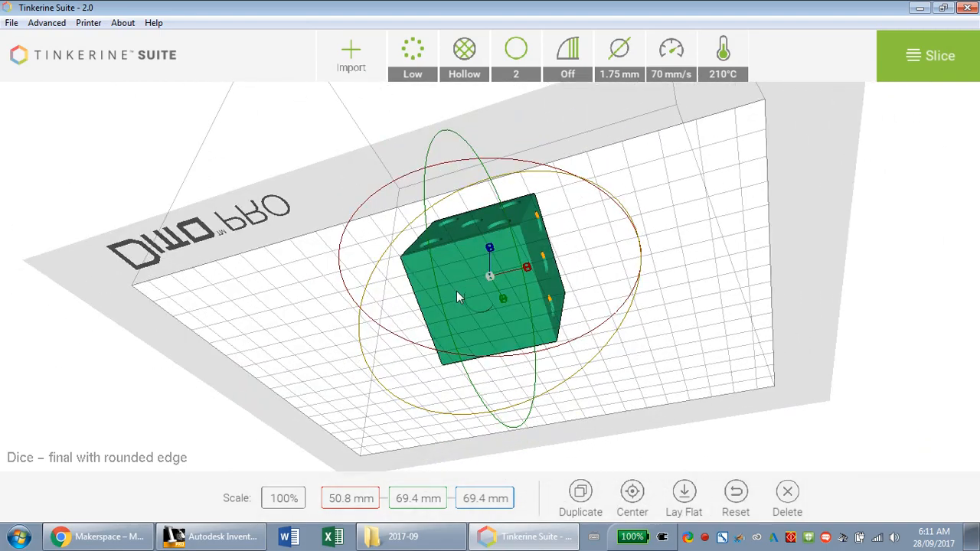
drag(367, 291, 372, 317)
drag(321, 222, 332, 256)
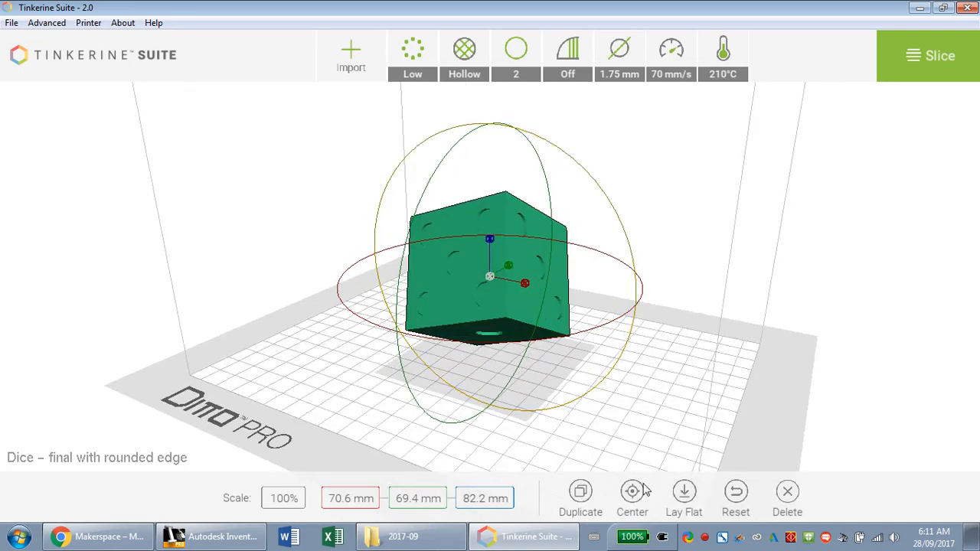
click(683, 490)
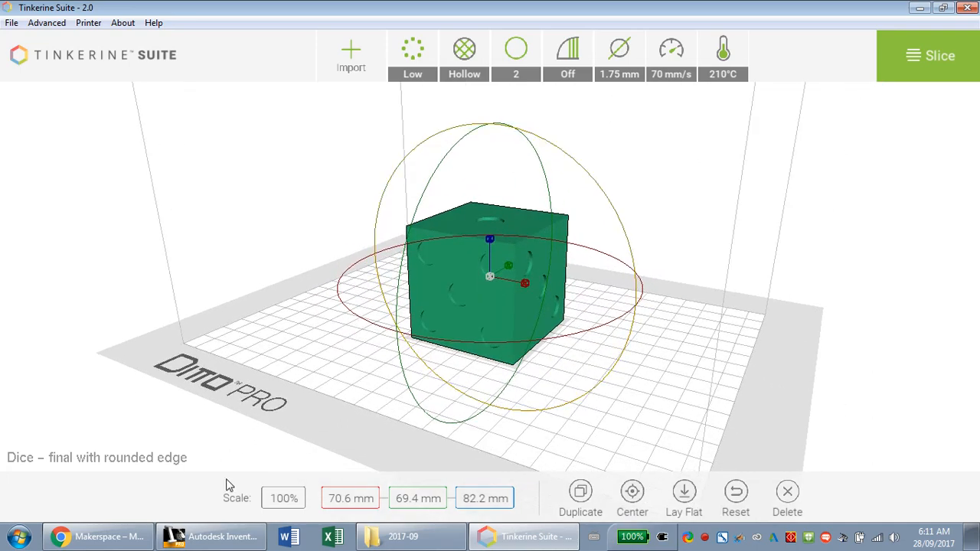
Scale the dice uniformly to 50% and rotate it slightly about its vertical axis
mouse_move(240, 462)
mouse_down()
mouse_move(233, 407)
mouse_move(260, 451)
mouse_move(241, 457)
mouse_up()
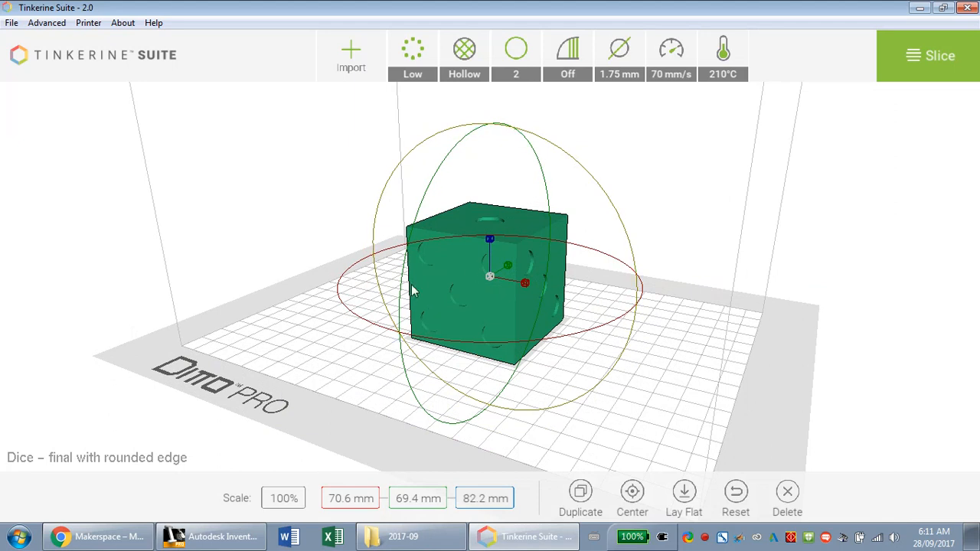
click(473, 293)
click(295, 499)
key(BackSpace)
key(BackSpace)
key(BackSpace)
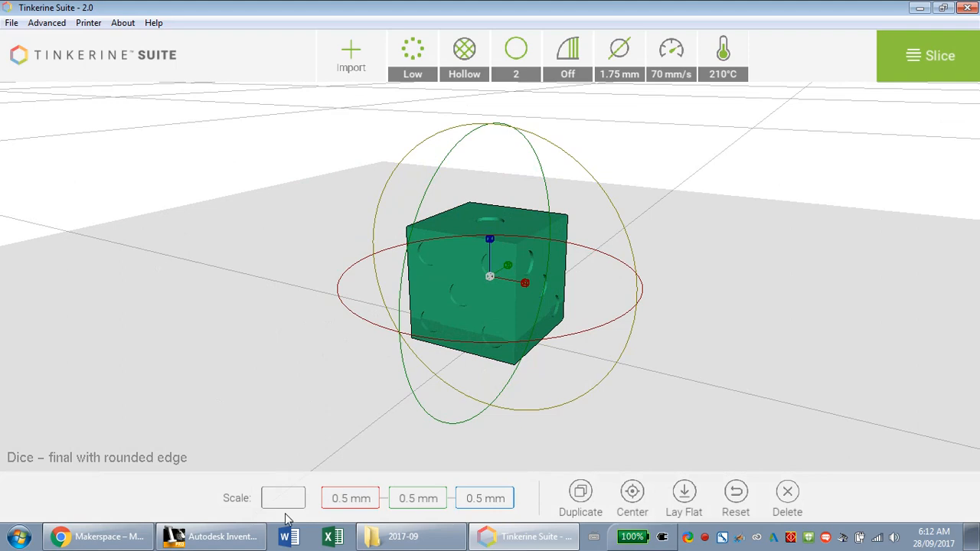
text(50)
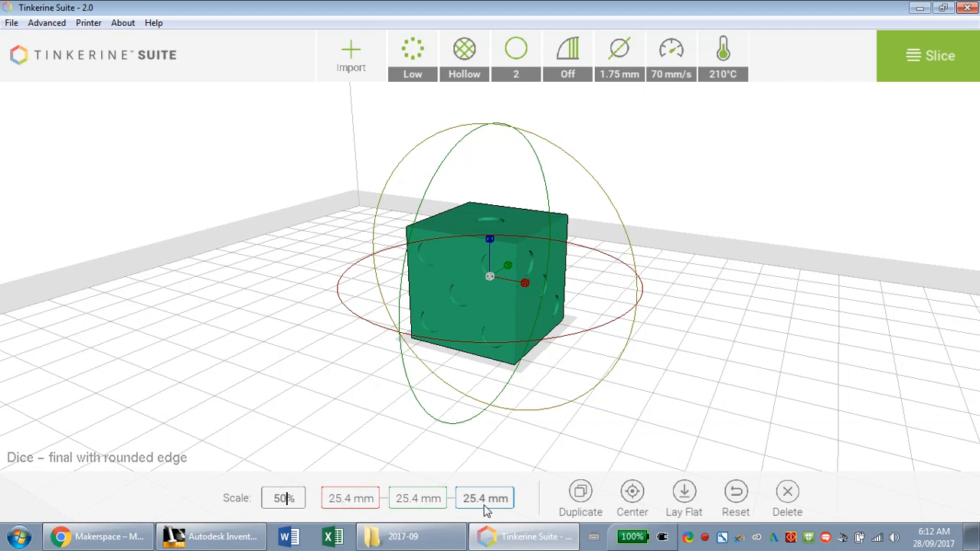
scroll(414, 384, down, 2)
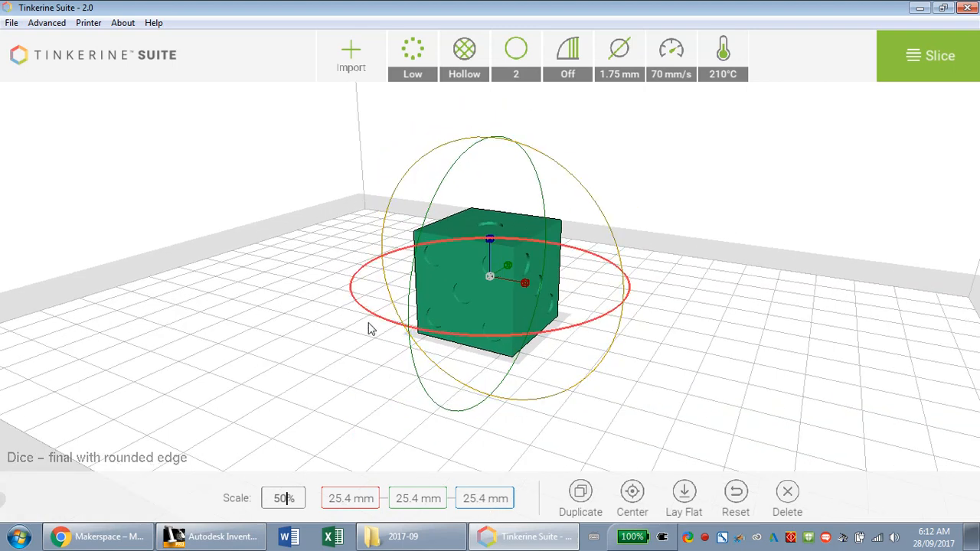
drag(385, 323, 398, 350)
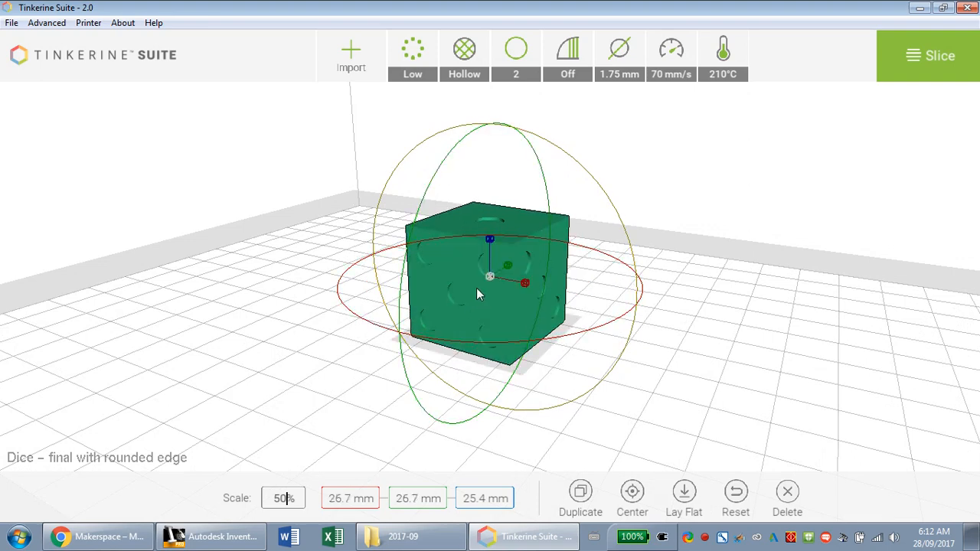
Enlarge the dice freehand to about 53%, and set its scale back to 50%
drag(490, 276, 595, 293)
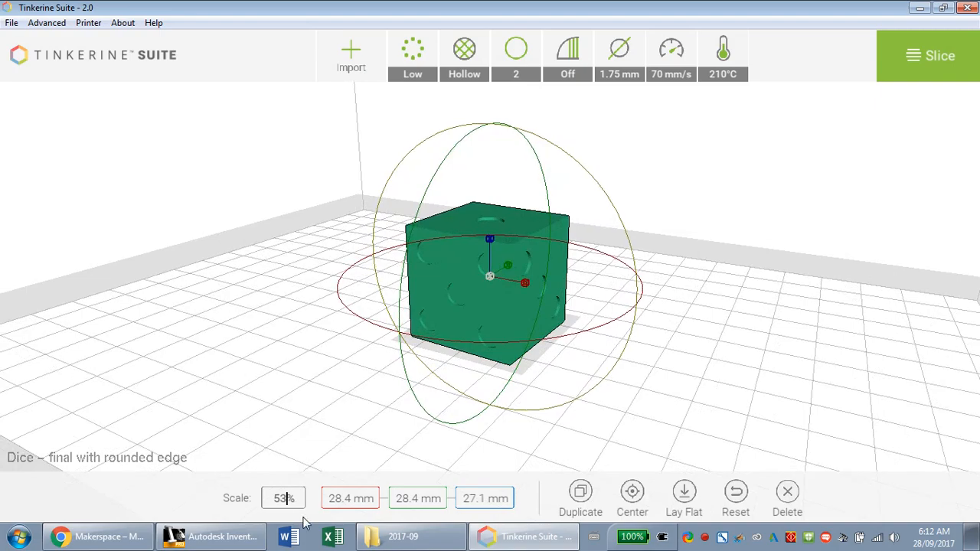
key(BackSpace)
text(0)
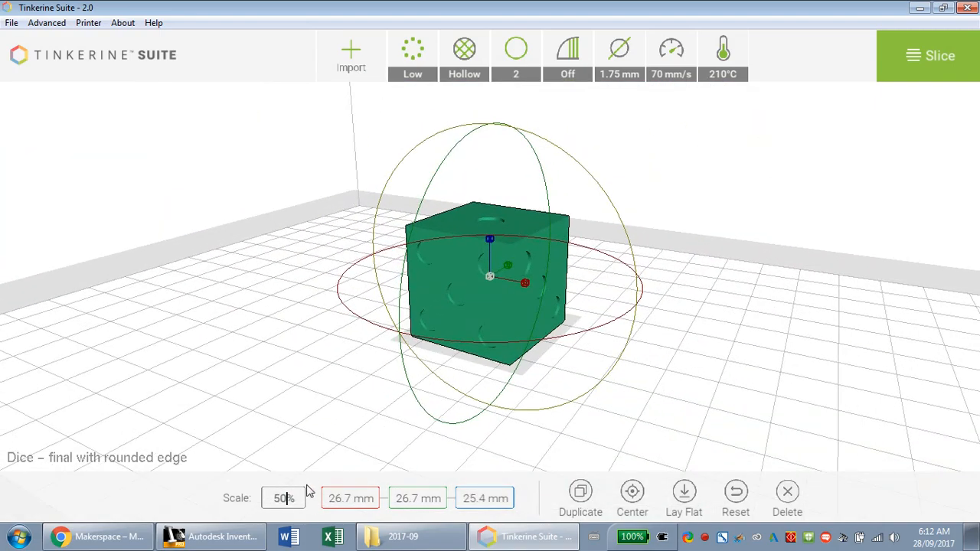
Examine the dice on the print bed and review the available resolution, infill, shell and support options
scroll(336, 358, up, 2)
scroll(337, 356, down, 4)
right_drag(313, 279, 315, 315)
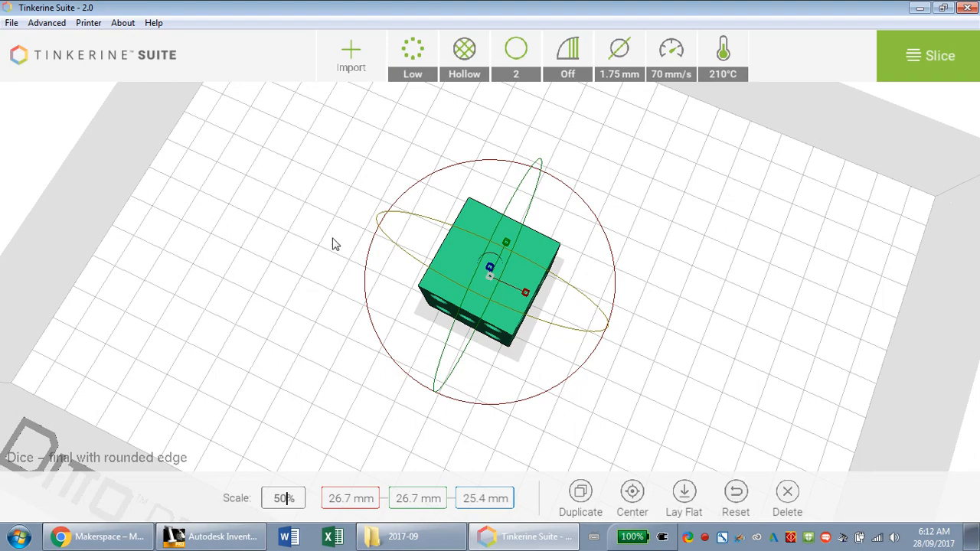
right_drag(326, 327, 329, 289)
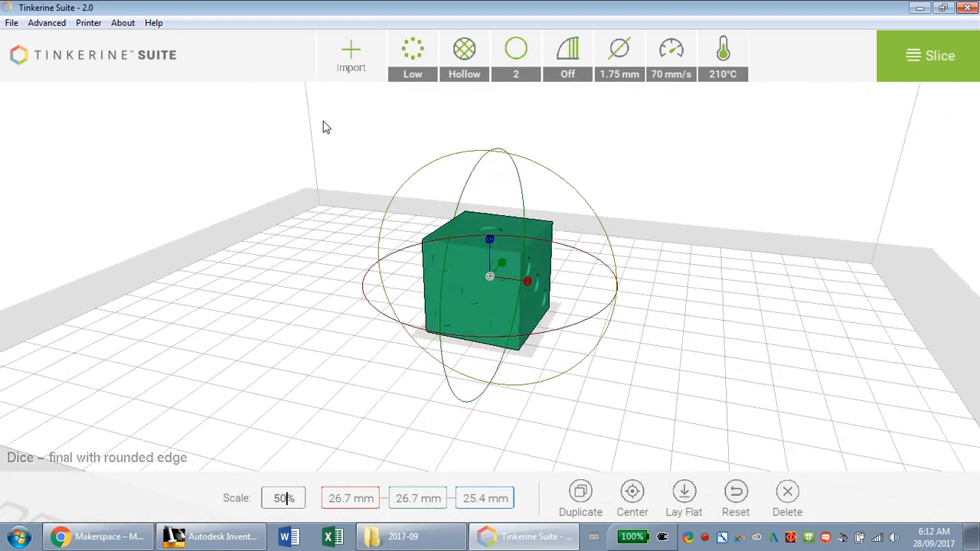
click(419, 60)
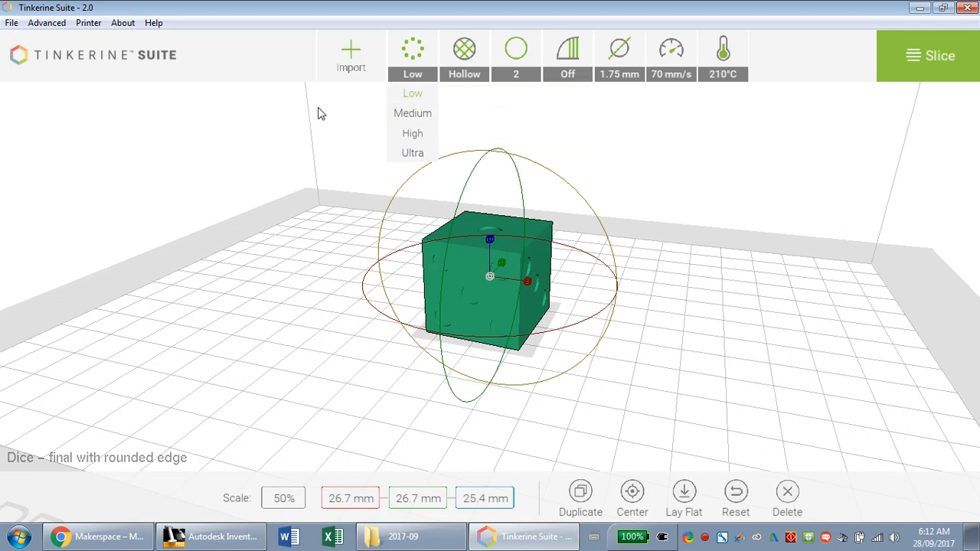
click(467, 52)
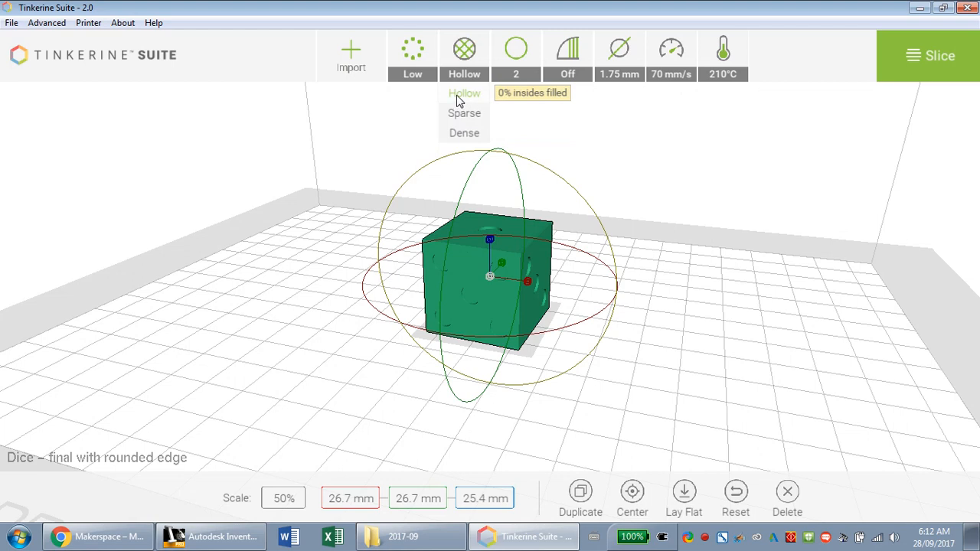
click(516, 55)
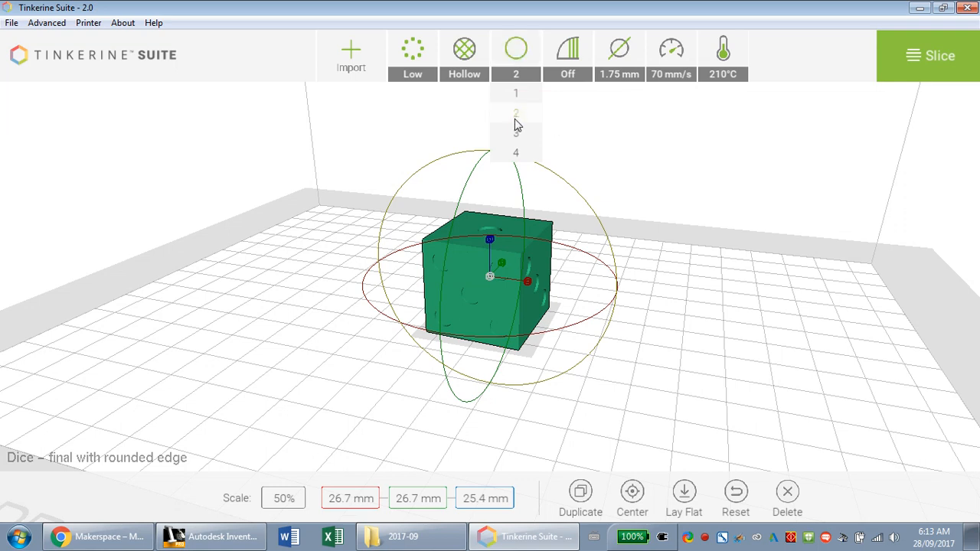
click(623, 113)
click(564, 58)
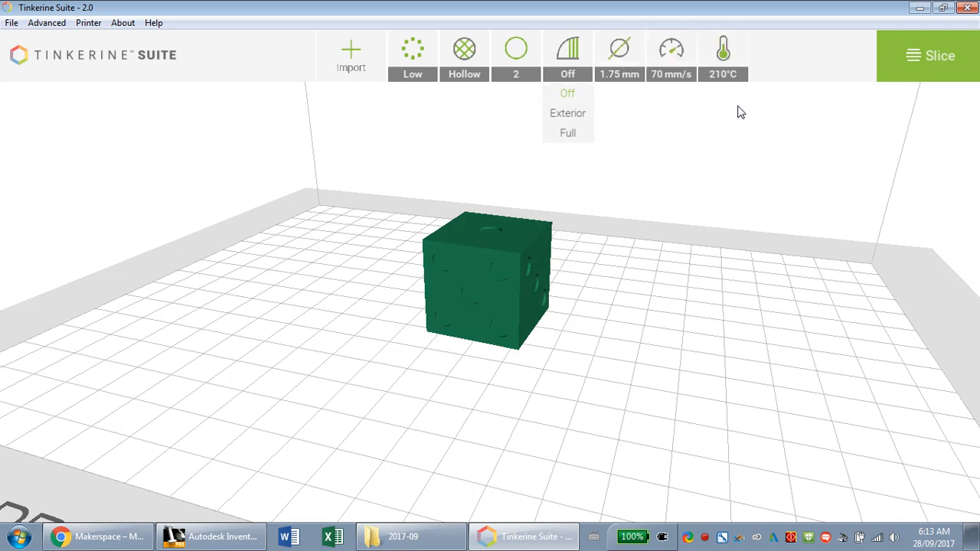
Slice the dice and check its layers in the print preview before returning to editing
click(915, 56)
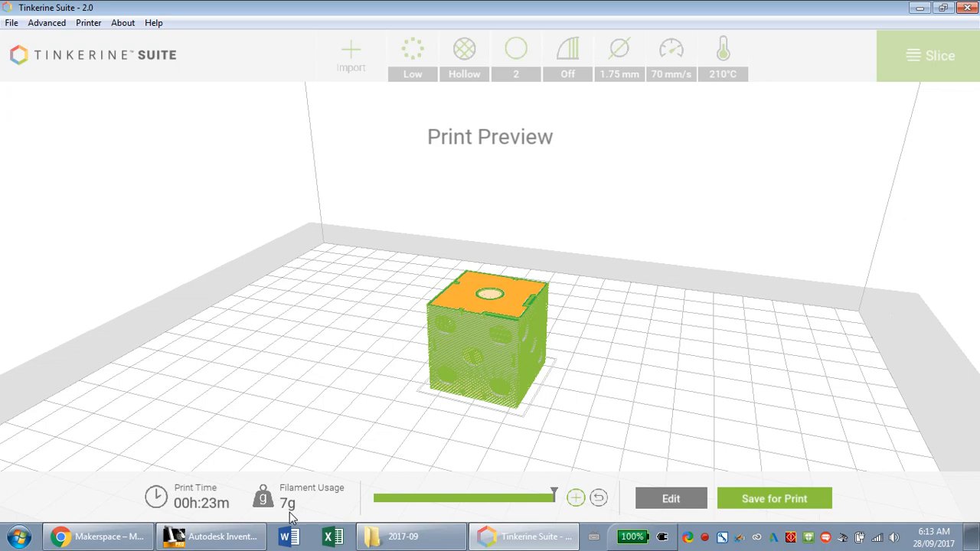
mouse_move(556, 496)
mouse_down()
mouse_move(419, 506)
mouse_move(563, 497)
mouse_up()
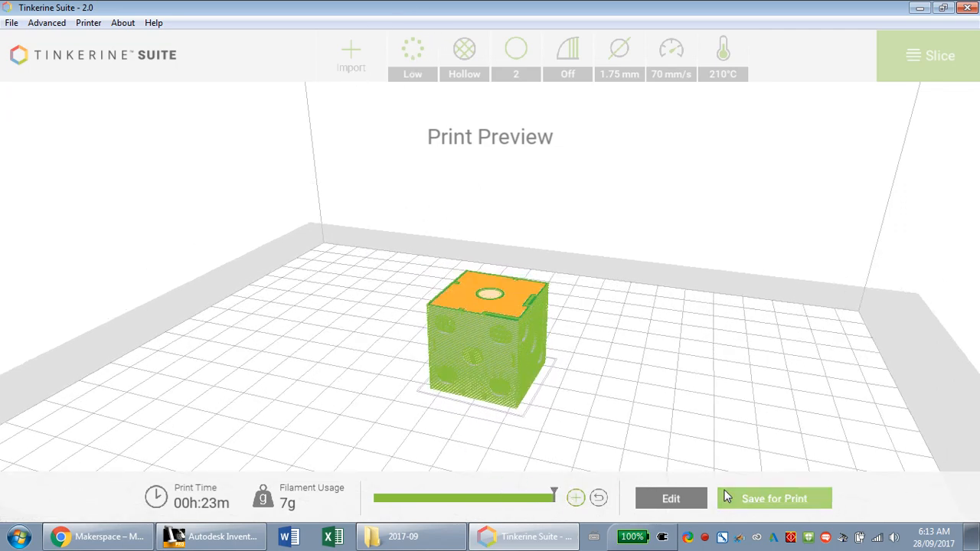
click(681, 506)
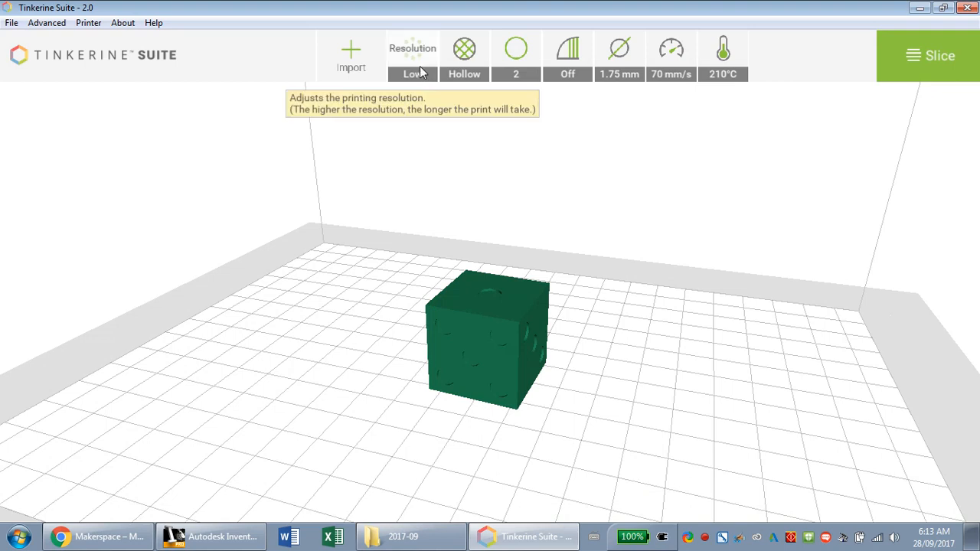
Set the dice's print resolution to Ultra and its infill to Dense
click(419, 66)
click(412, 157)
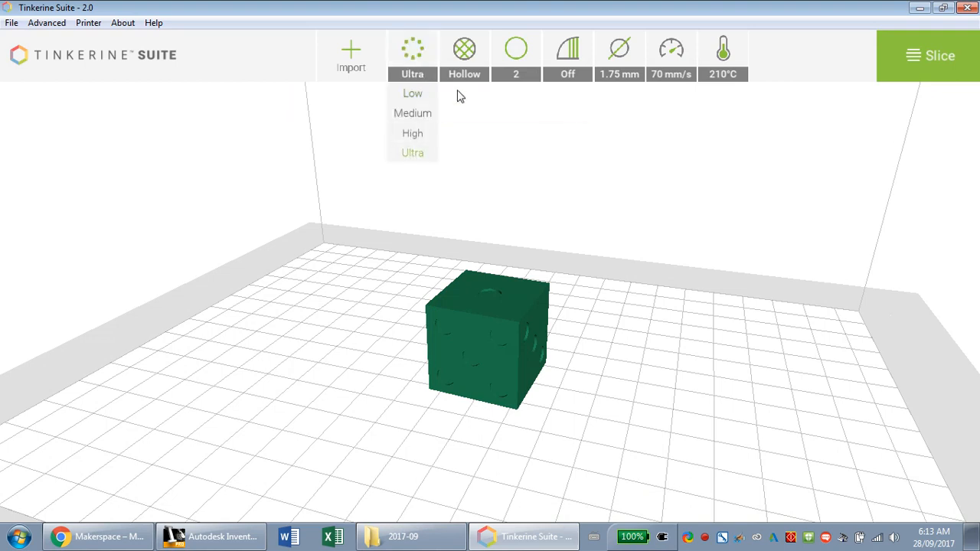
click(467, 58)
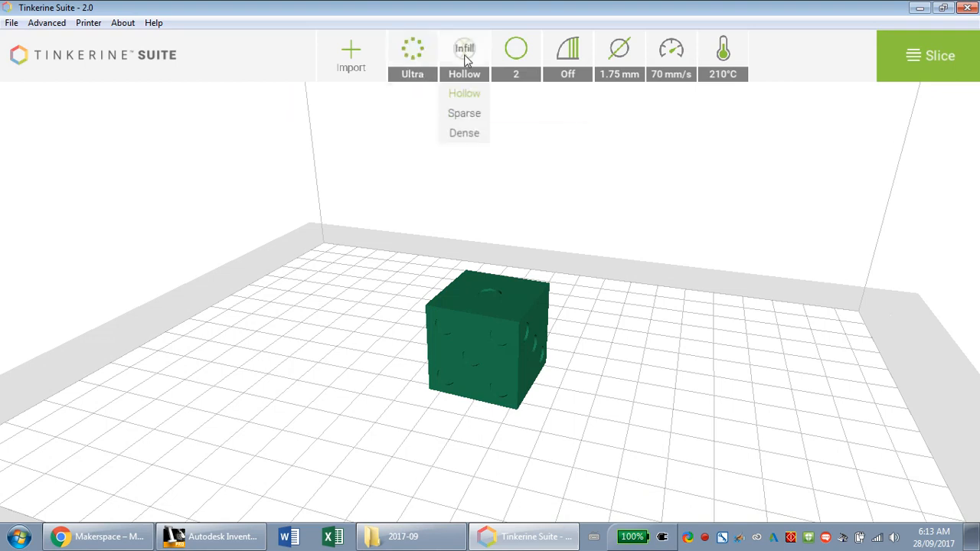
click(461, 134)
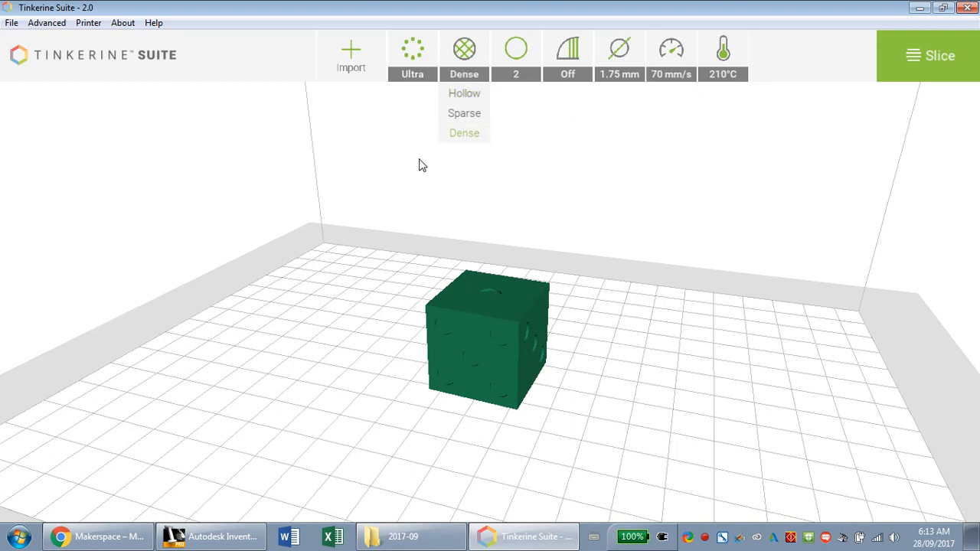
Slice the dice, step the print preview through to the final layer, and return to editing
click(913, 58)
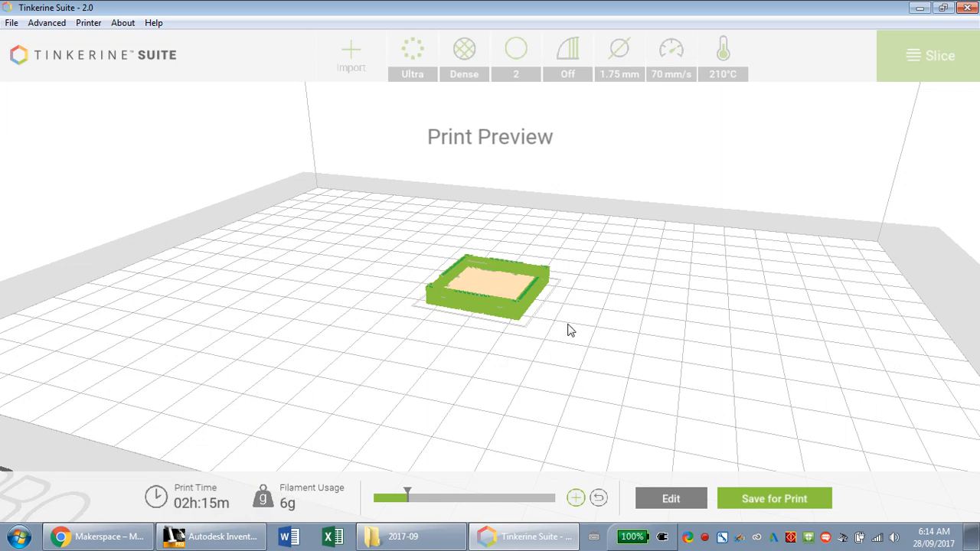
drag(408, 497, 554, 498)
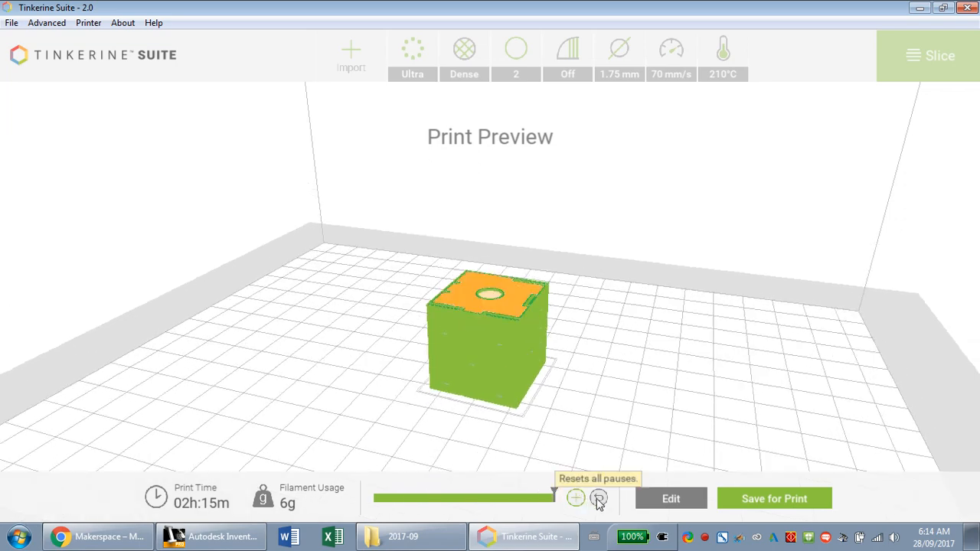
click(685, 505)
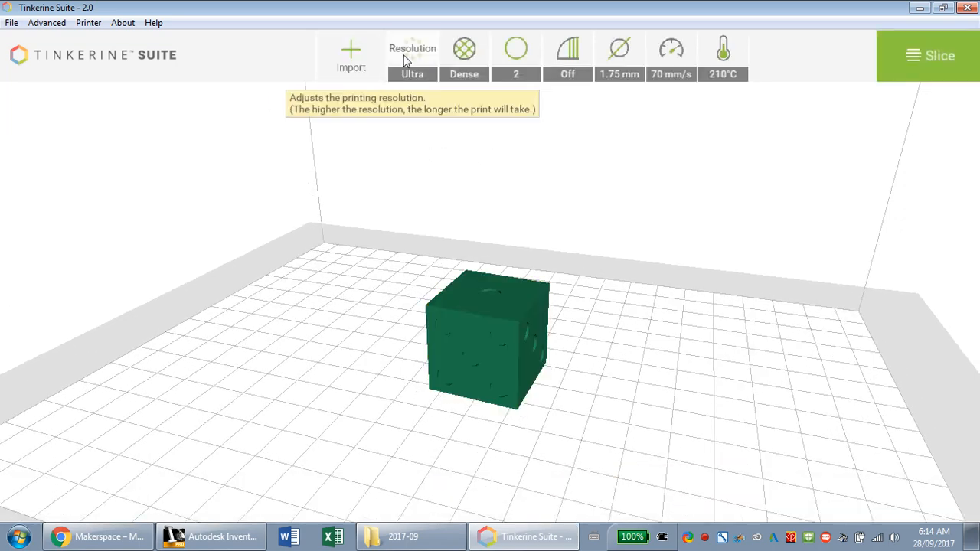
Set the print resolution back to Low and the infill back to Hollow
click(406, 61)
click(412, 94)
click(465, 60)
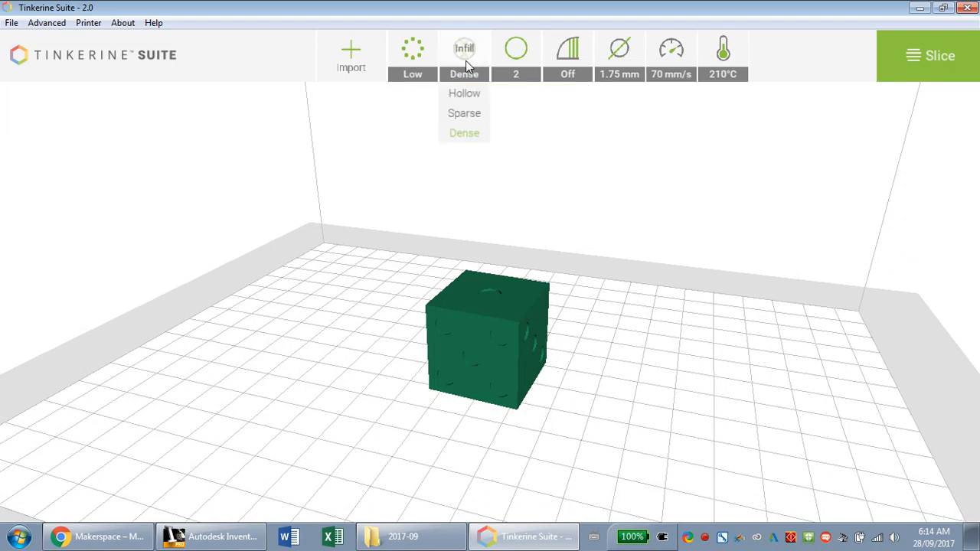
click(463, 94)
Slice the dice again and view the available save destinations, closing them without saving the print file
click(888, 69)
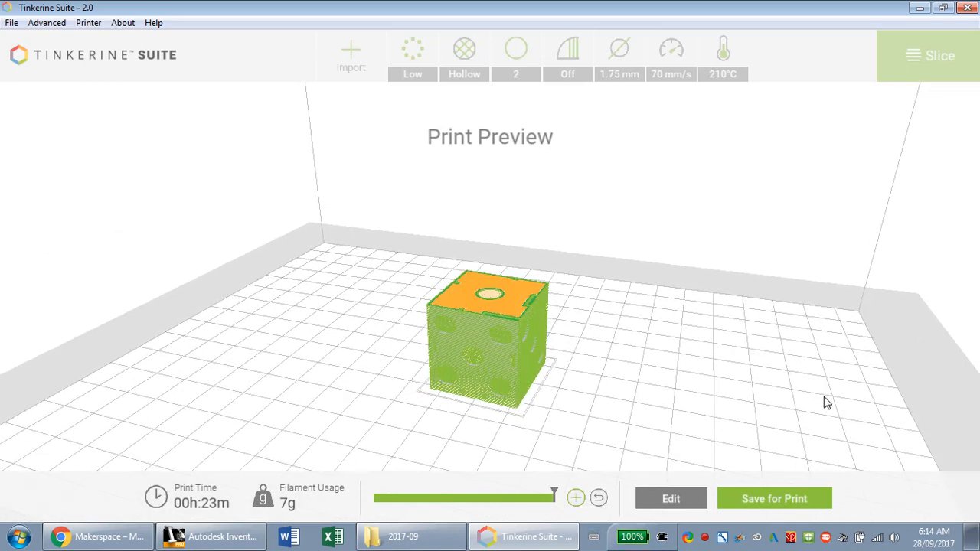
click(783, 502)
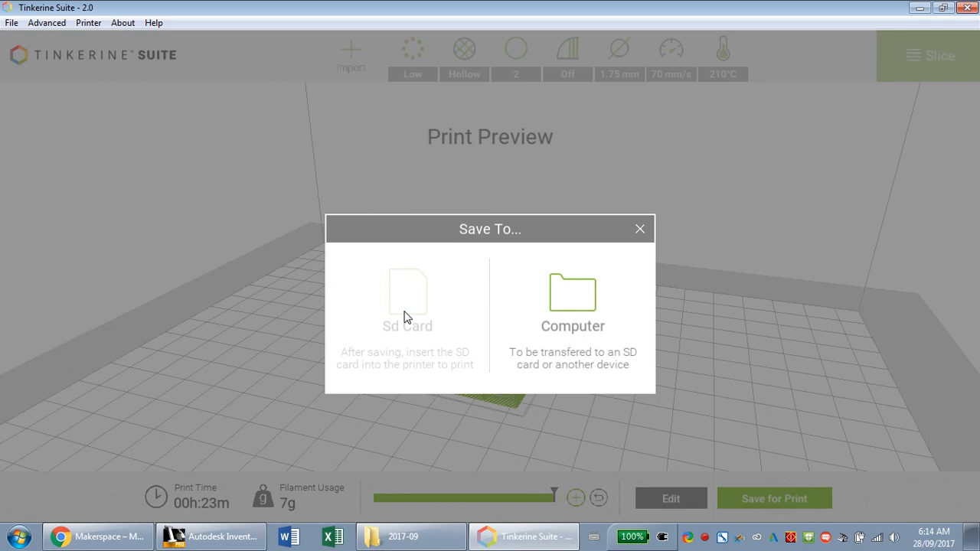
click(639, 230)
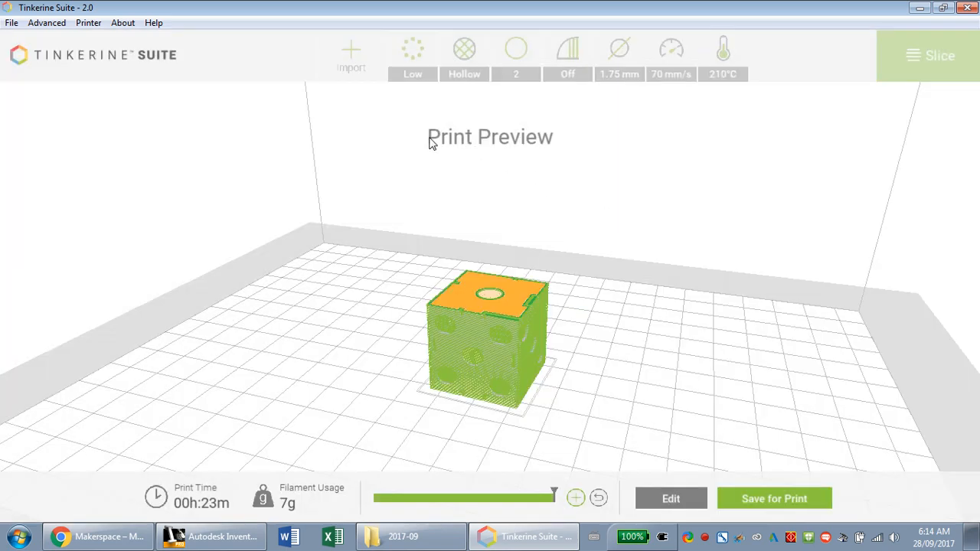